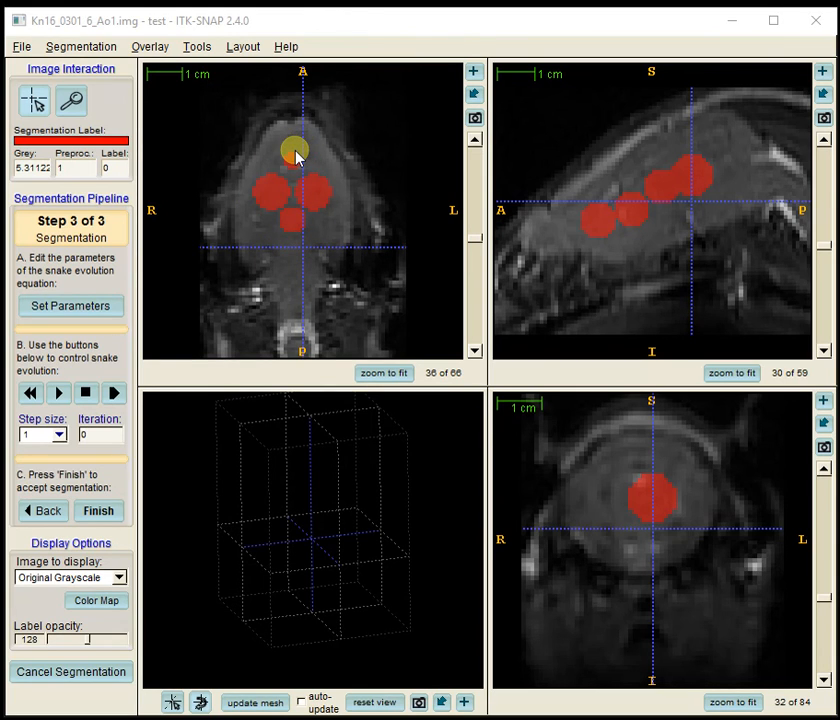
# Examine the placement of the seed bubbles inside the brain by browsing the axial slices.
pyautogui.scroll(3, 296, 155)
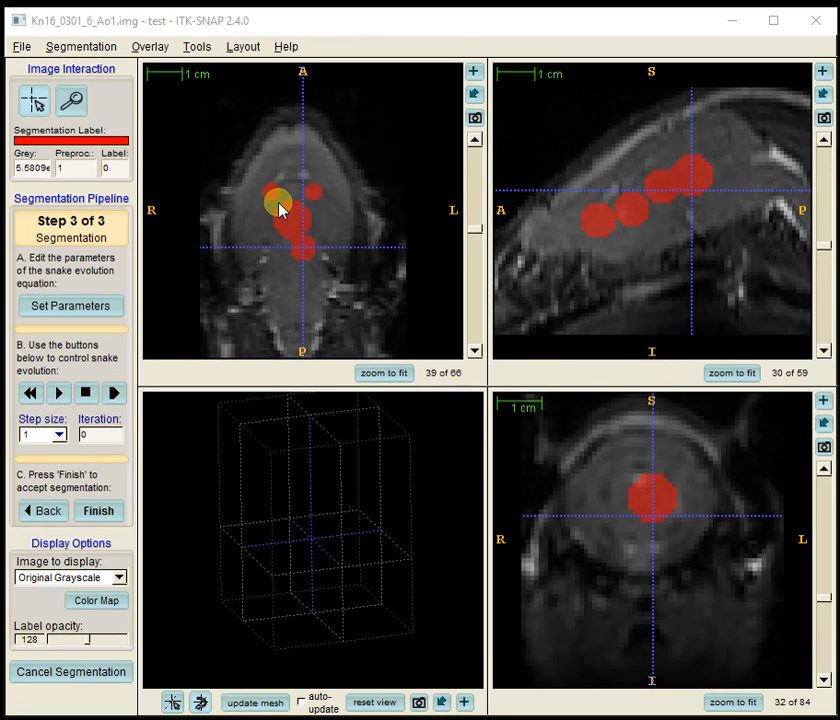
pyautogui.scroll(3, 281, 210)
pyautogui.scroll(-2, 285, 209)
pyautogui.scroll(-5, 287, 208)
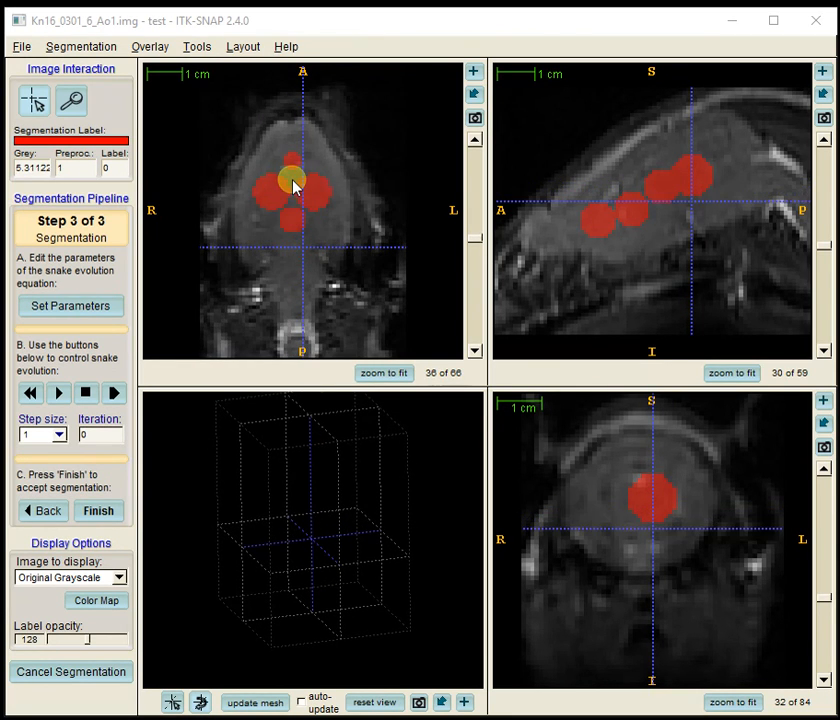
pyautogui.scroll(-2, 290, 185)
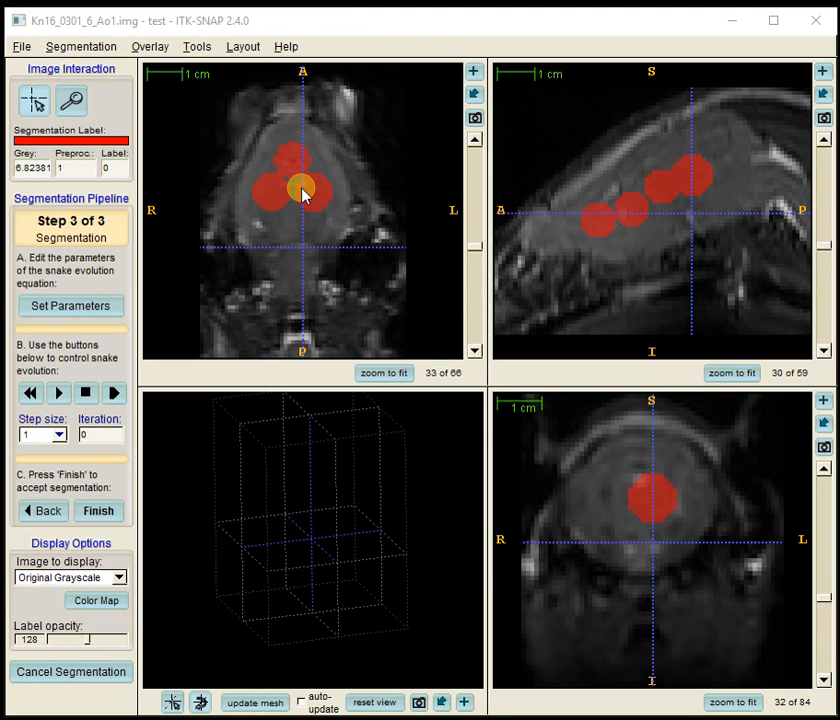
pyautogui.scroll(-2, 293, 185)
pyautogui.scroll(-1, 293, 185)
pyautogui.scroll(7, 293, 185)
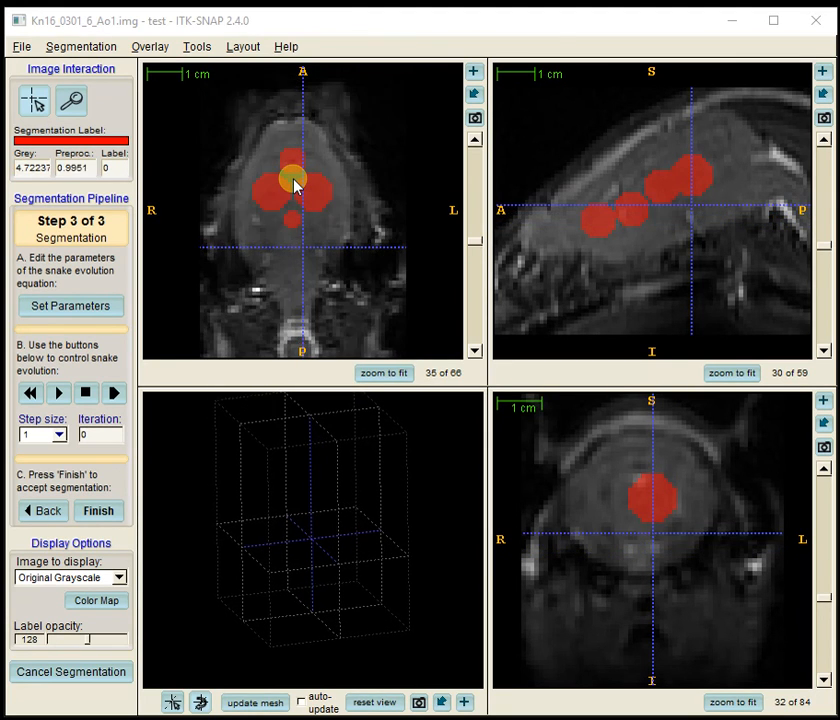
pyautogui.scroll(-1, 293, 185)
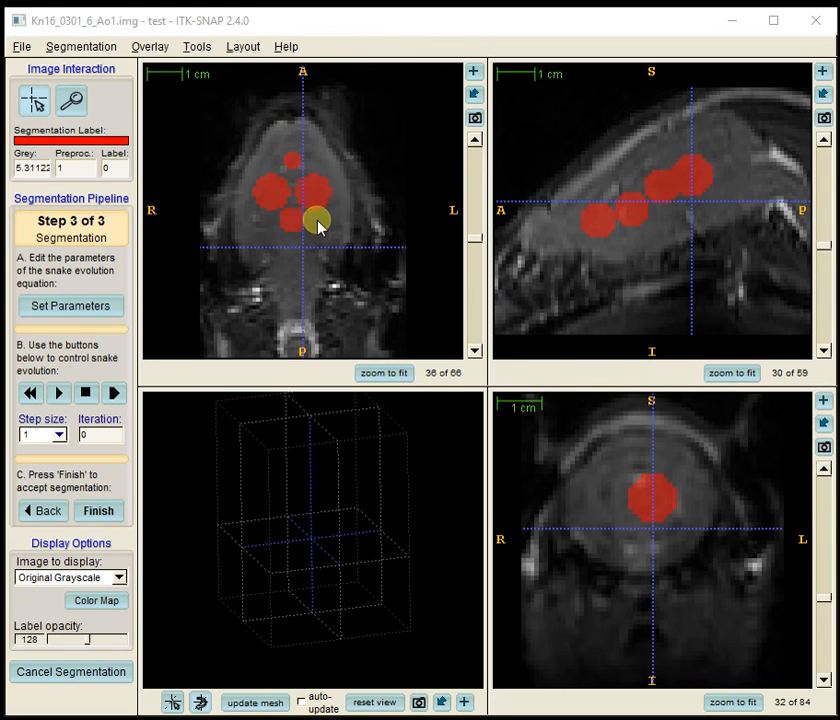
# Try balloon forces of 1.9 and -1.6 in the snake parameters, and return the balloon force to 1.5.
pyautogui.click(118, 309)
pyautogui.moveTo(372, 146); pyautogui.dragTo(445, 271)
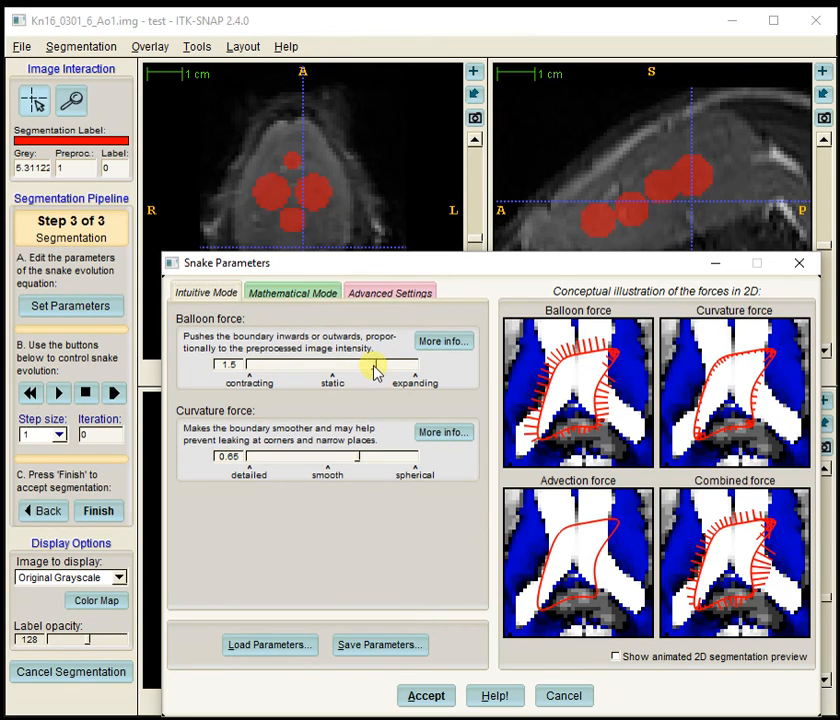
pyautogui.moveTo(381, 371)
pyautogui.mouseDown()
pyautogui.moveTo(391, 374)
pyautogui.moveTo(362, 374)
pyautogui.moveTo(398, 376)
pyautogui.moveTo(388, 376)
pyautogui.mouseUp()
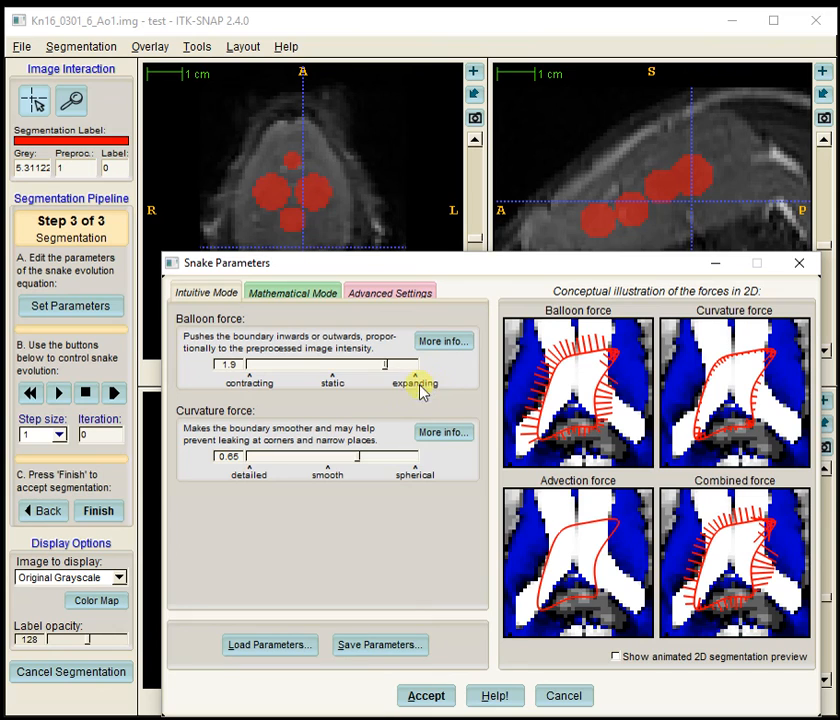
pyautogui.moveTo(388, 370); pyautogui.dragTo(285, 370)
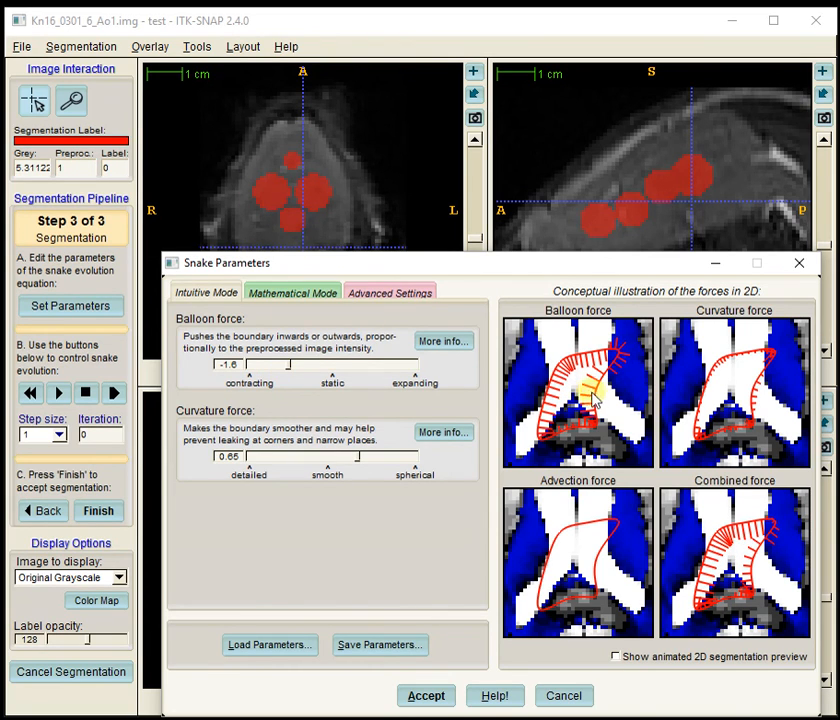
pyautogui.moveTo(289, 371); pyautogui.dragTo(375, 373)
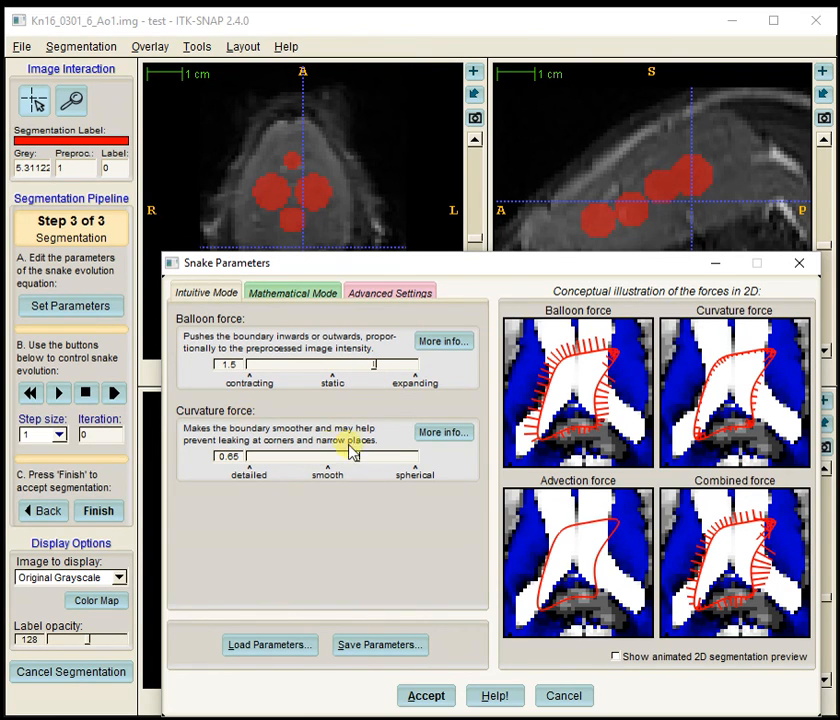
# Set the curvature force to 0.73 and accept the snake parameters.
pyautogui.moveTo(358, 459)
pyautogui.mouseDown()
pyautogui.moveTo(416, 462)
pyautogui.moveTo(373, 461)
pyautogui.mouseUp()
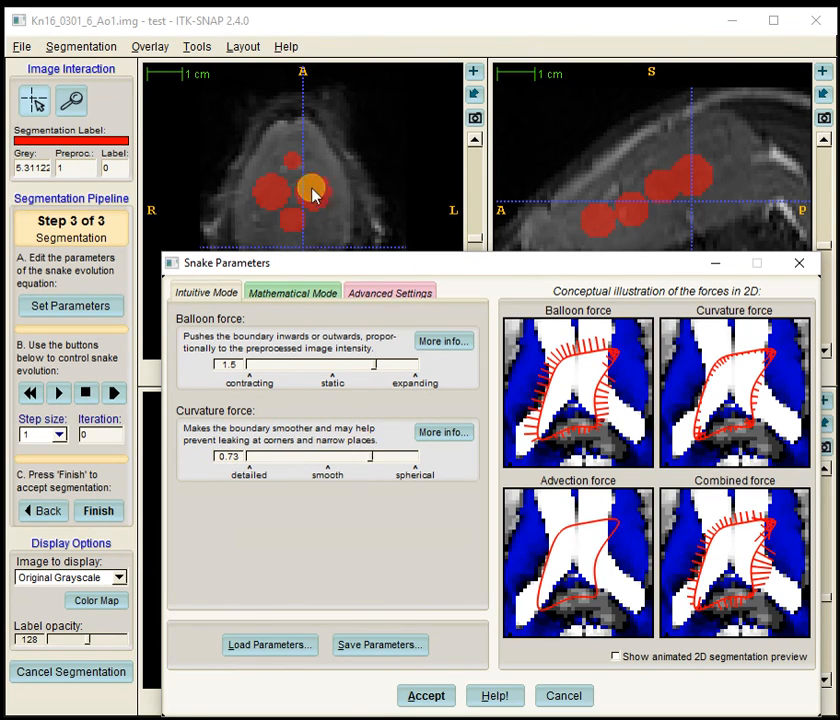
pyautogui.moveTo(332, 272)
pyautogui.mouseDown()
pyautogui.moveTo(324, 285)
pyautogui.moveTo(326, 268)
pyautogui.moveTo(322, 275)
pyautogui.mouseUp()
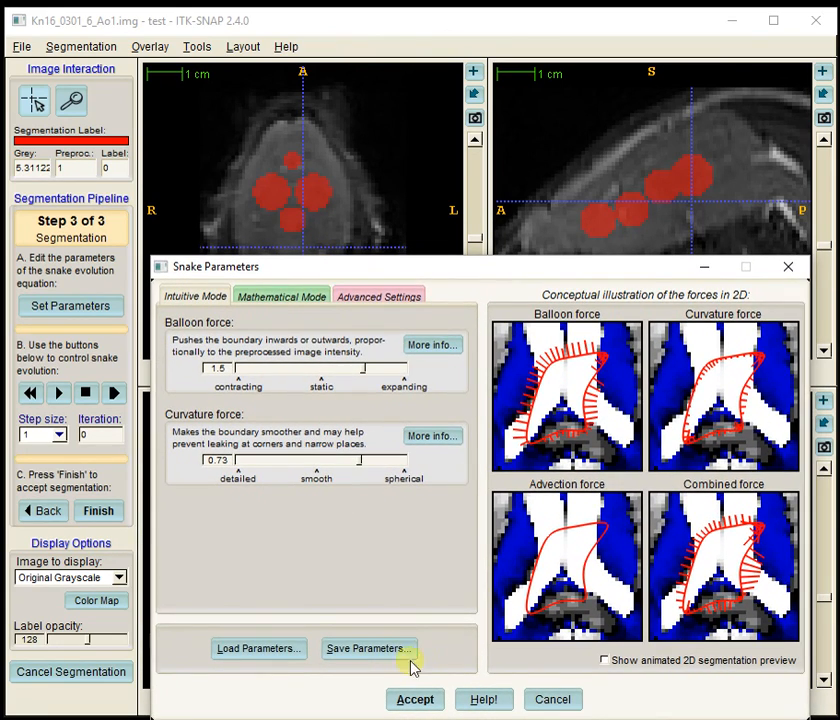
pyautogui.click(416, 700)
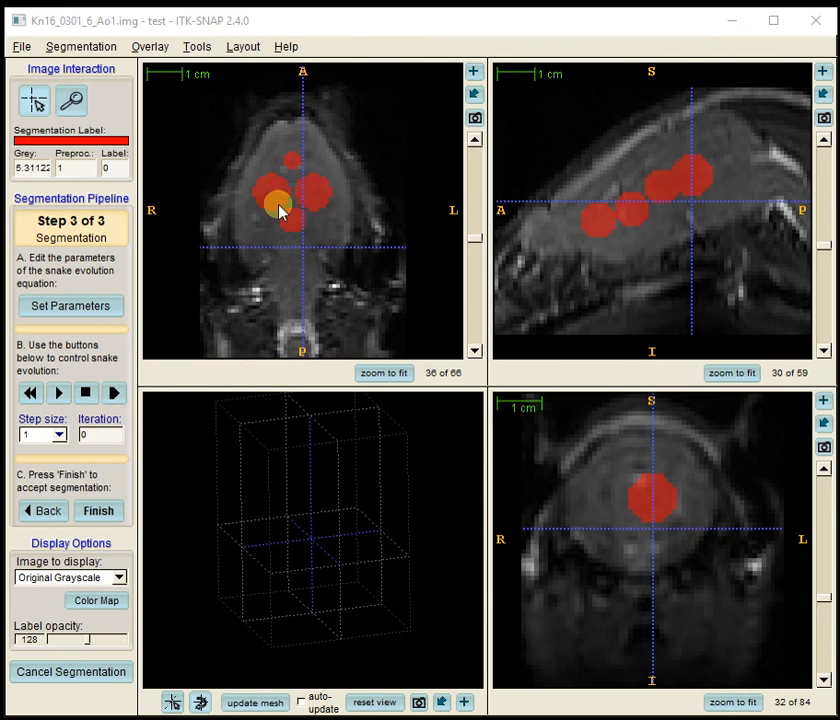
# Set the balloon force to 3.0 and the curvature force to 1.00, and accept the snake parameters.
pyautogui.click(73, 309)
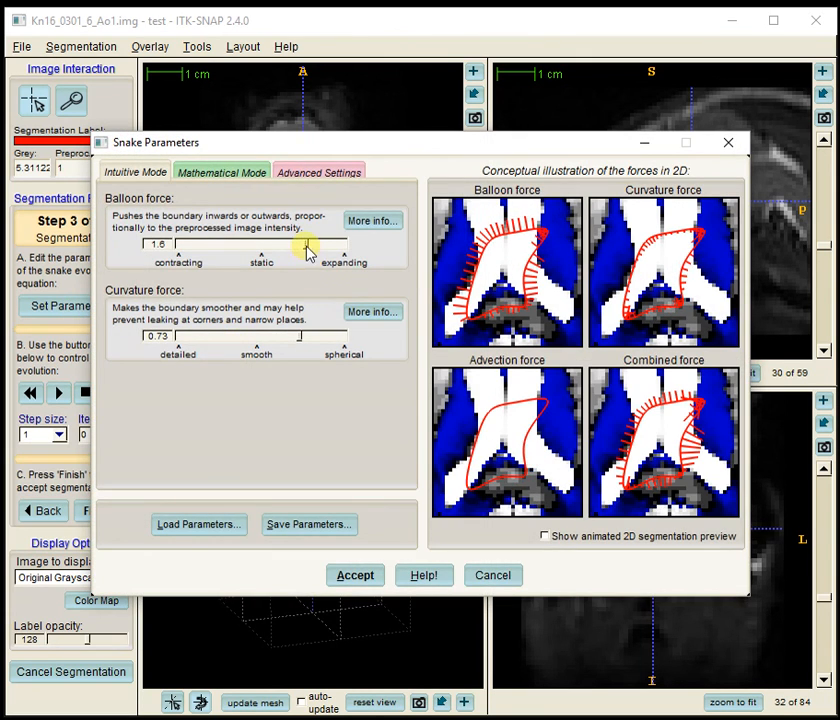
pyautogui.moveTo(306, 245); pyautogui.dragTo(349, 251)
pyautogui.moveTo(366, 144); pyautogui.dragTo(374, 201)
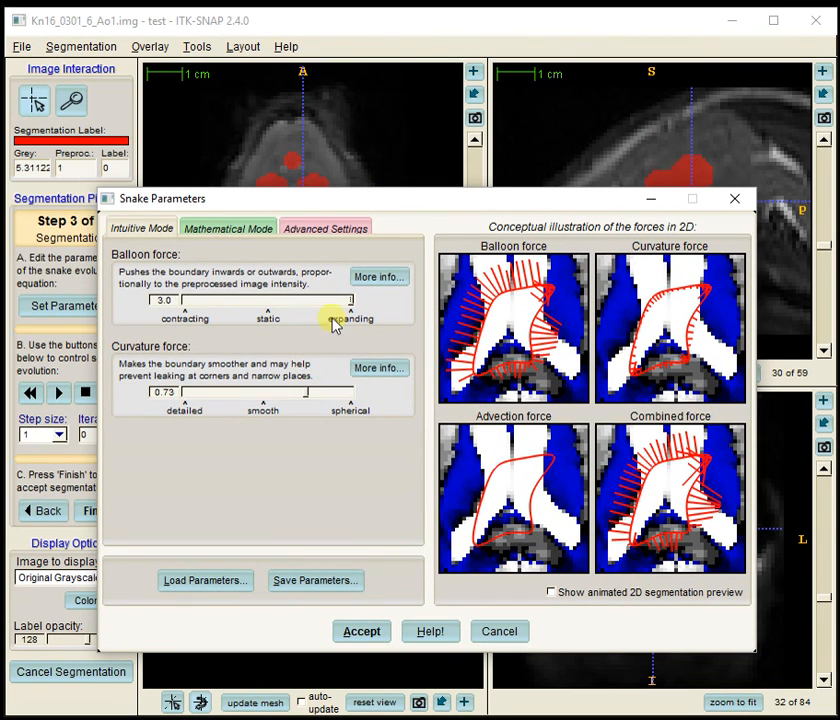
pyautogui.moveTo(305, 395); pyautogui.dragTo(362, 395)
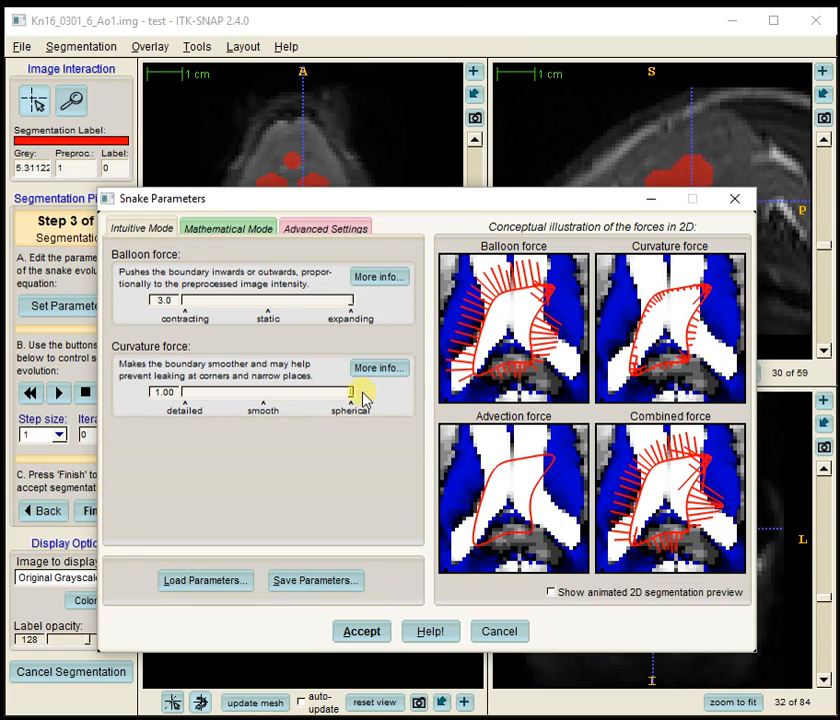
pyautogui.click(371, 632)
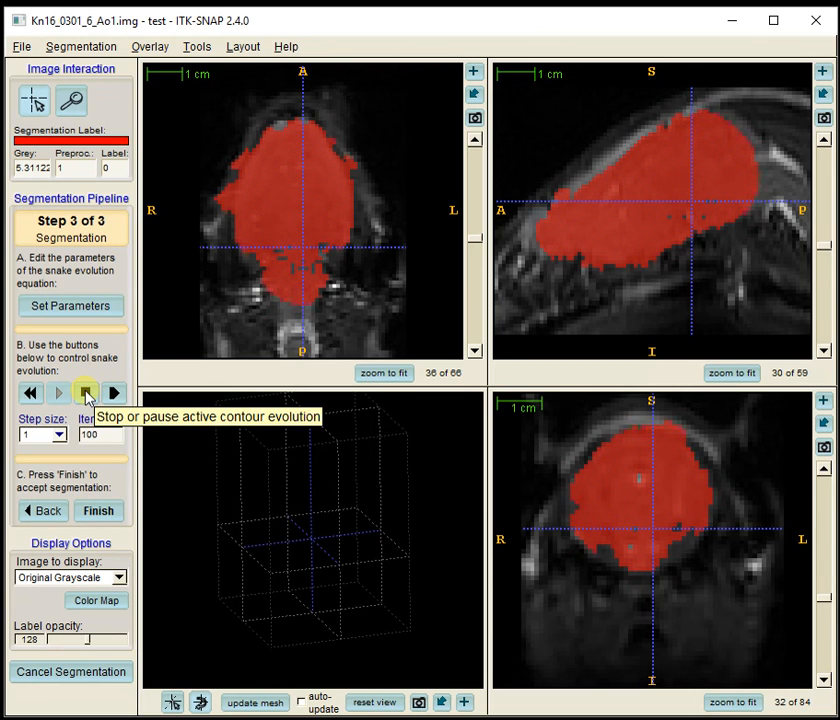
# Evolve the contour to about 117 iterations and check how well it follows the brain on the axial slices.
pyautogui.click(86, 394)
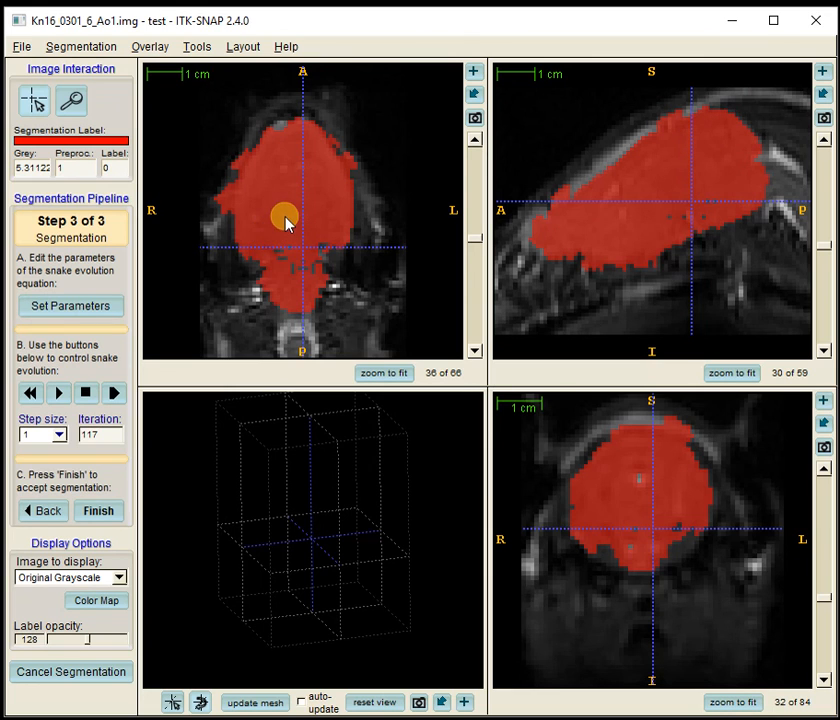
pyautogui.scroll(-7, 282, 204)
pyautogui.scroll(6, 280, 200)
pyautogui.scroll(12, 278, 201)
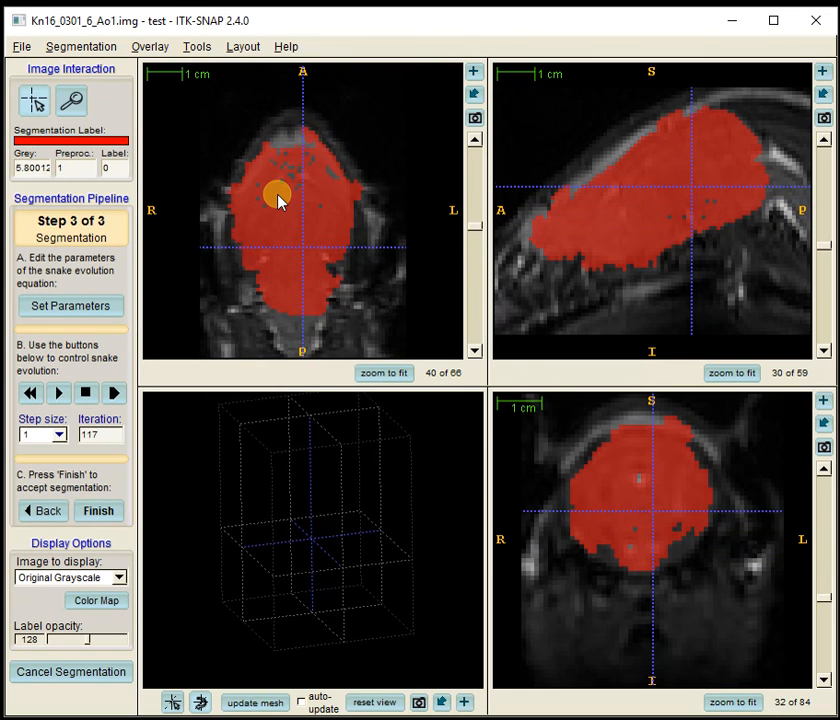
pyautogui.scroll(-10, 278, 201)
pyautogui.scroll(-5, 279, 201)
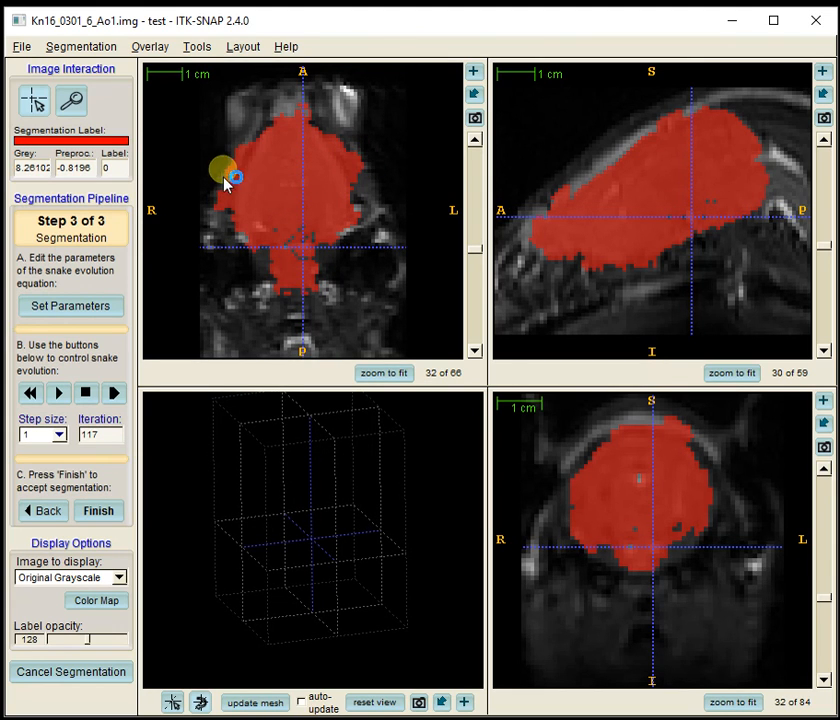
# Reset the contour to the initial bubbles and set the balloon force to 2.0 and the curvature force to 0.69.
pyautogui.click(31, 396)
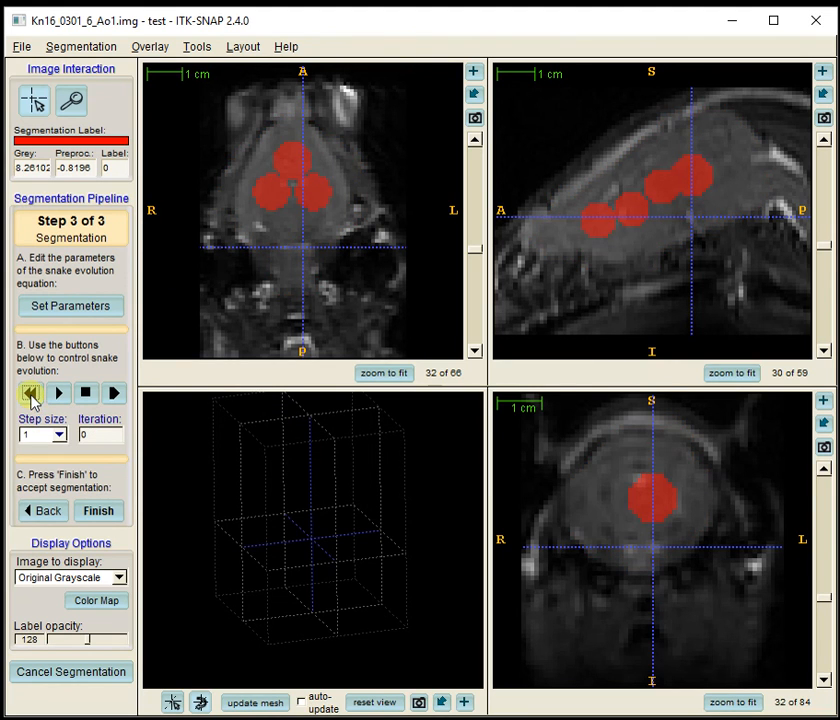
pyautogui.click(68, 308)
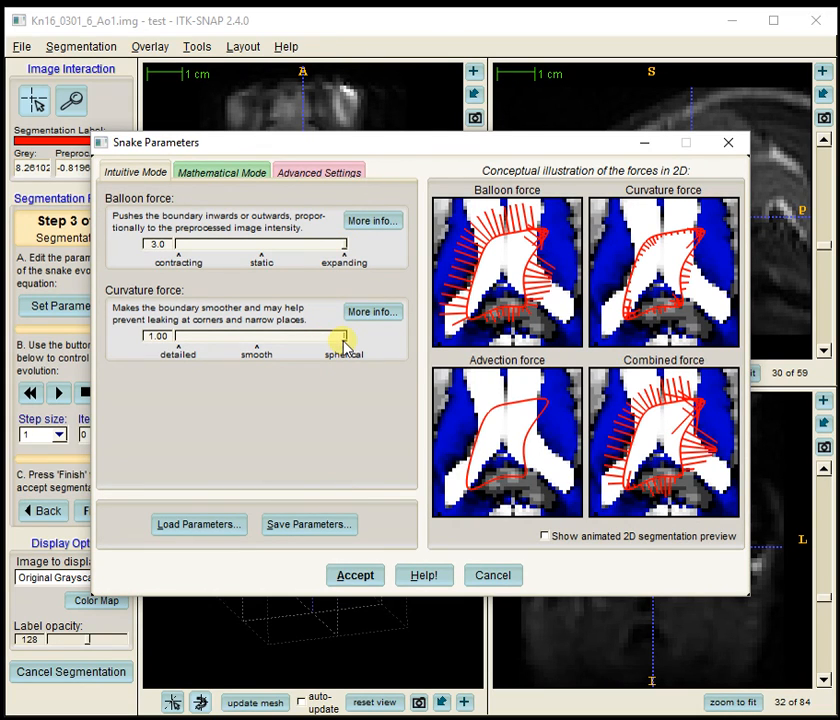
pyautogui.moveTo(344, 245); pyautogui.dragTo(321, 248)
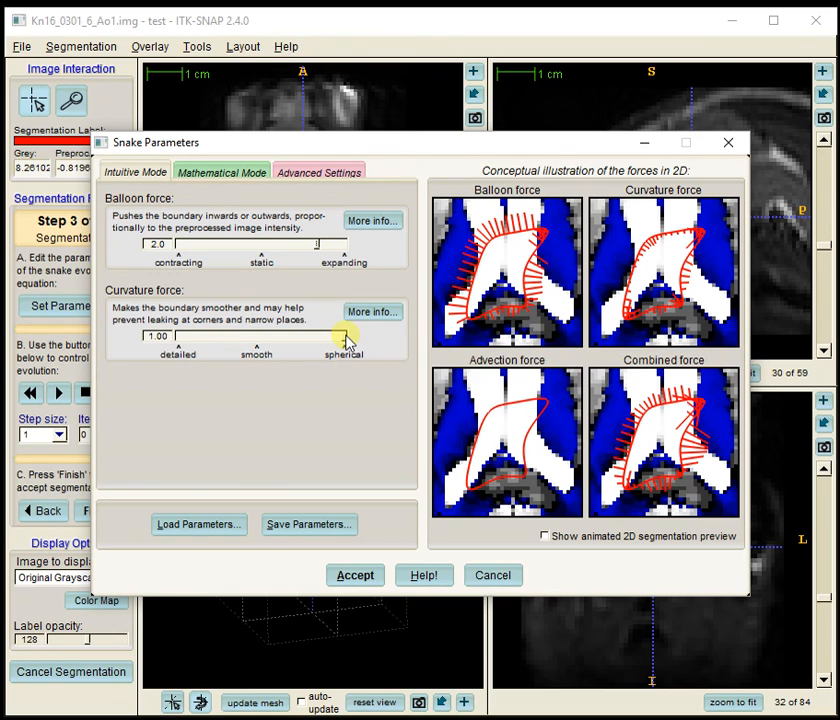
pyautogui.moveTo(342, 342); pyautogui.dragTo(308, 343)
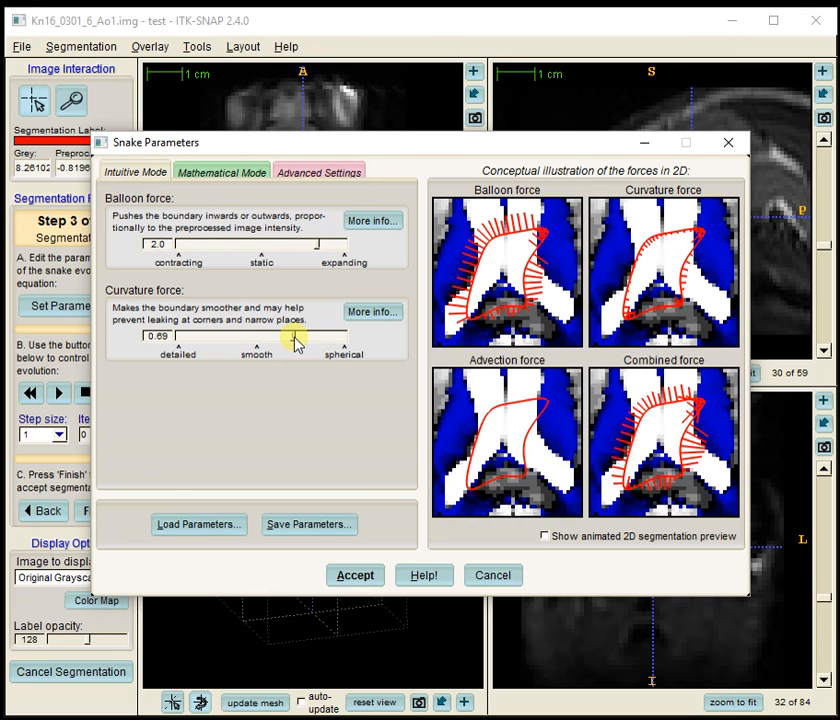
pyautogui.click(352, 576)
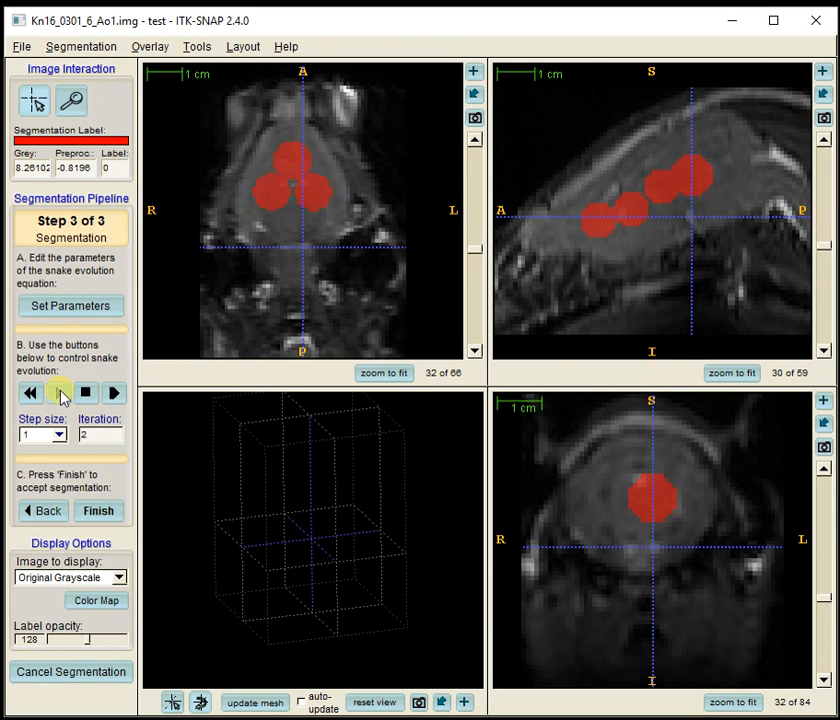
# Evolve the contour to about 91 iterations and check the segmentation on the axial slices.
pyautogui.click(85, 395)
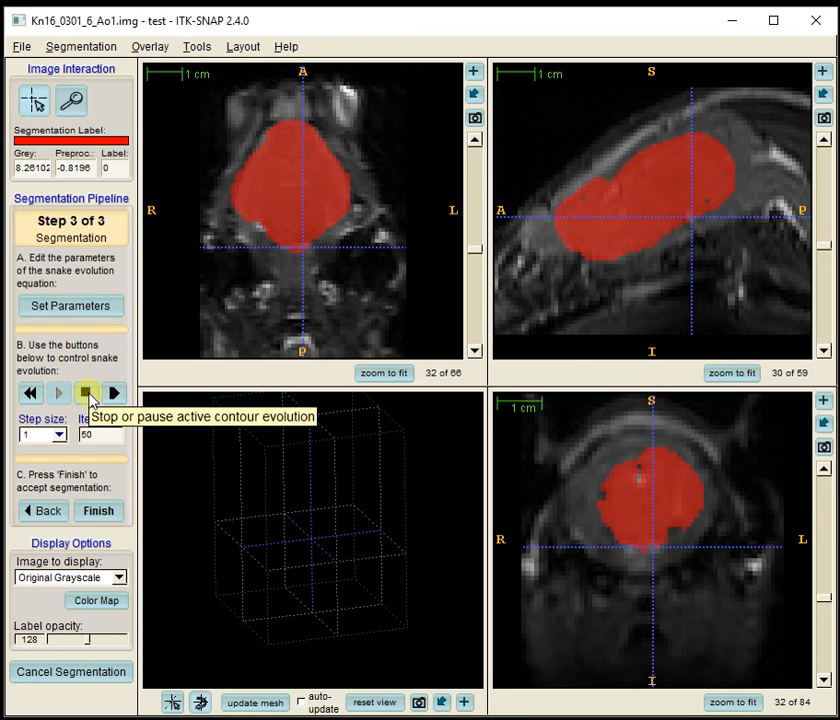
pyautogui.click(89, 397)
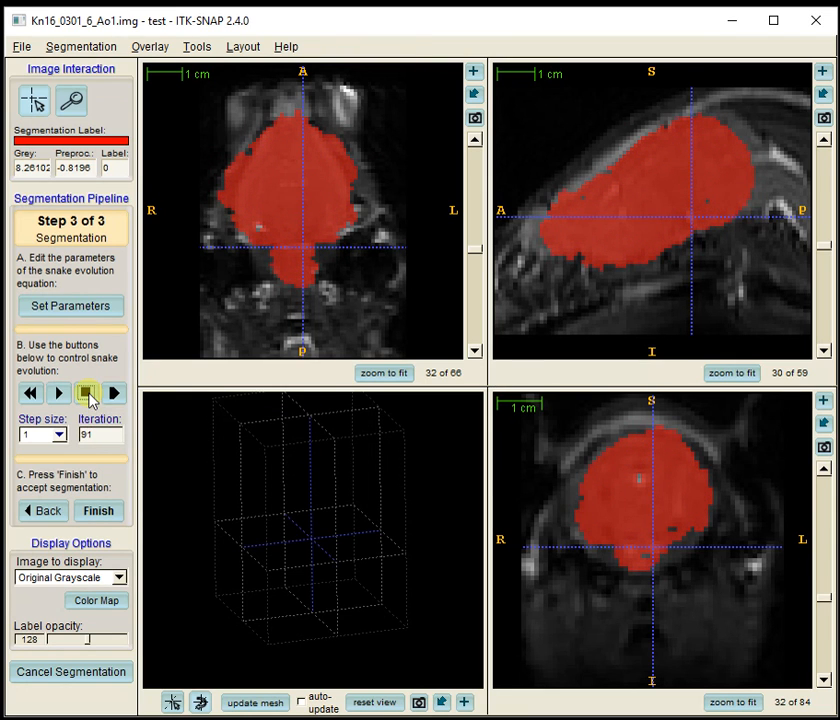
pyautogui.scroll(-3, 287, 204)
pyautogui.scroll(3, 286, 205)
pyautogui.scroll(1, 300, 185)
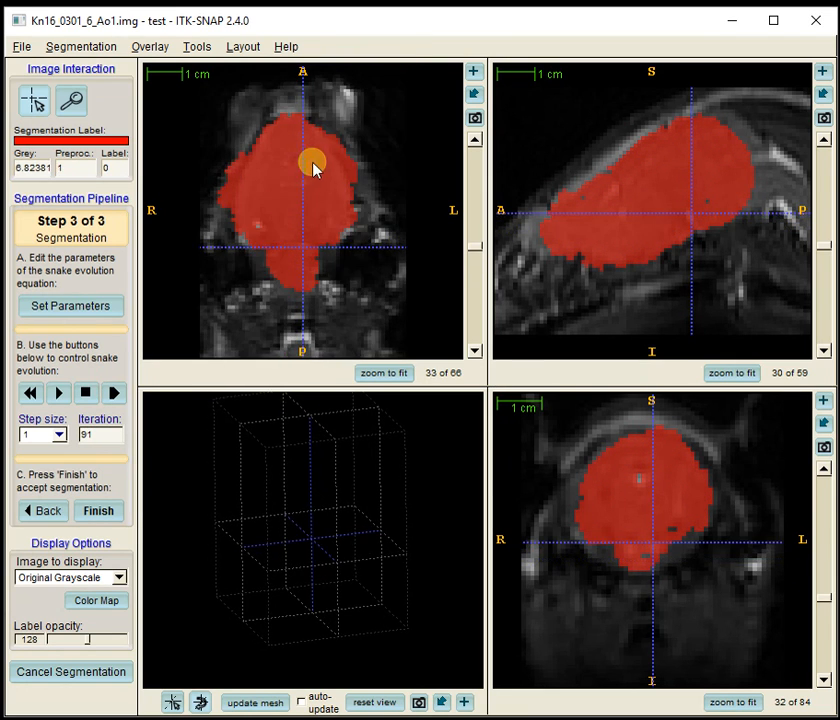
pyautogui.scroll(3, 337, 163)
pyautogui.scroll(-4, 336, 163)
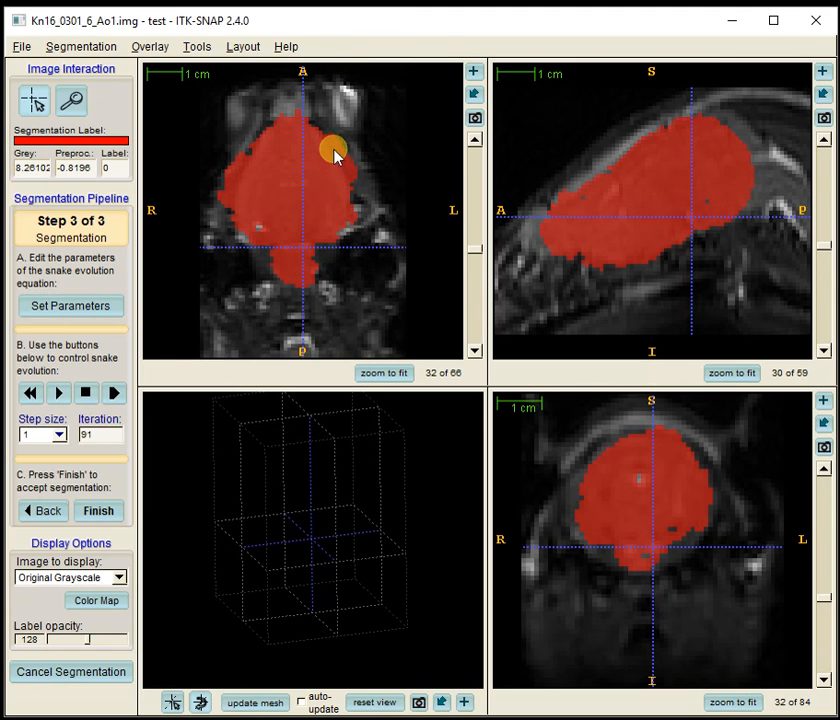
# Examine the segmentation's coverage of the brain across the coronal slices.
pyautogui.scroll(15, 654, 527)
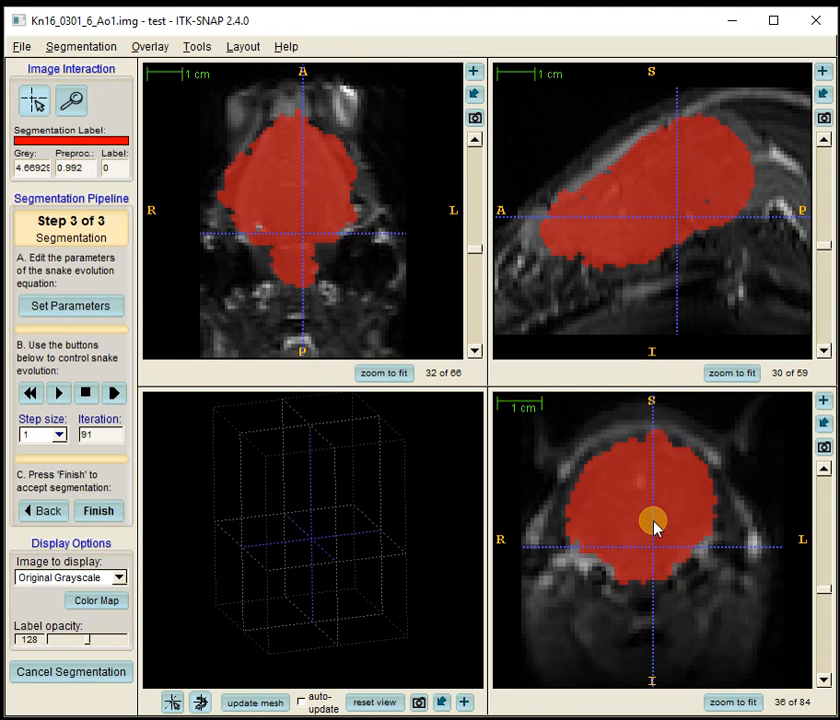
pyautogui.scroll(-9, 654, 527)
pyautogui.scroll(10, 654, 527)
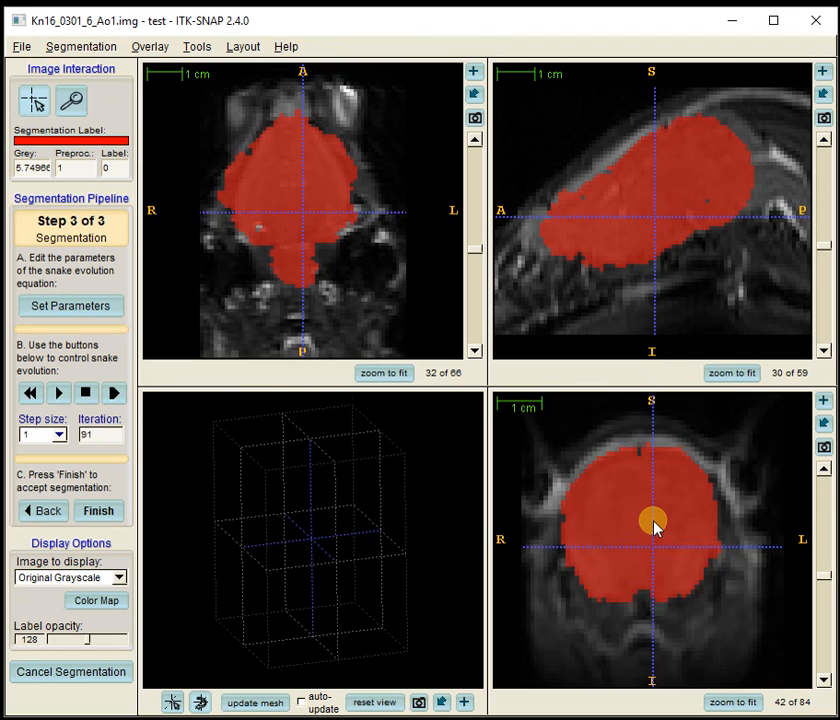
pyautogui.scroll(-3, 654, 527)
pyautogui.scroll(-9, 630, 203)
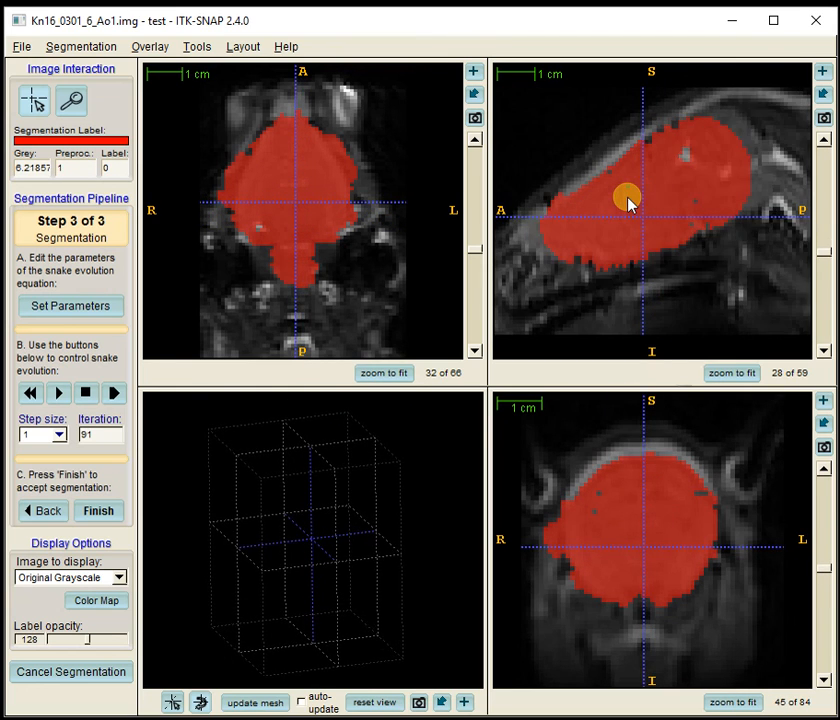
# Examine the sagittal slices for gaps and leaks in the segmentation.
pyautogui.scroll(7, 630, 203)
pyautogui.scroll(7, 630, 203)
pyautogui.scroll(-10, 630, 203)
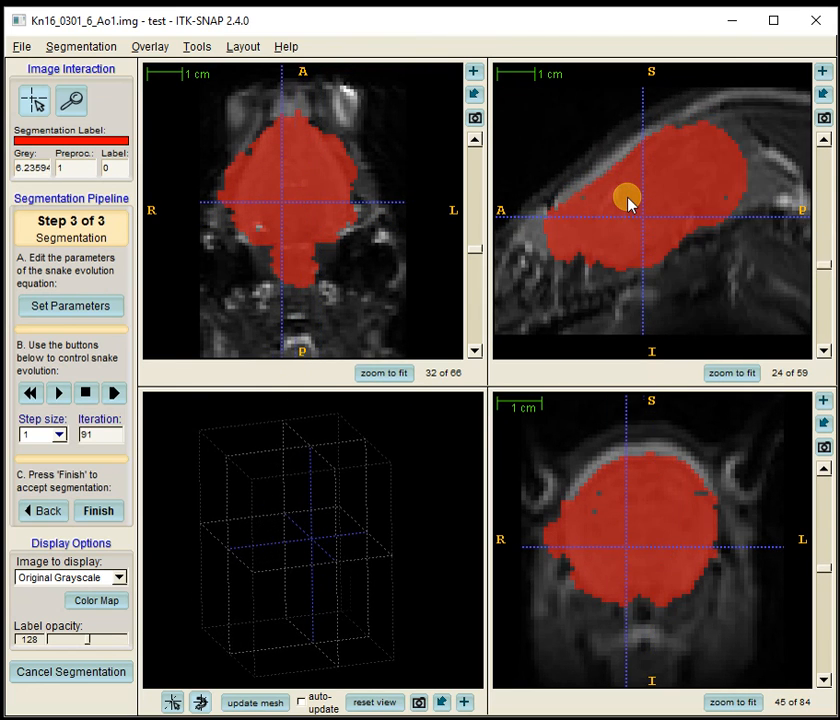
pyautogui.scroll(3, 628, 203)
pyautogui.scroll(-2, 628, 203)
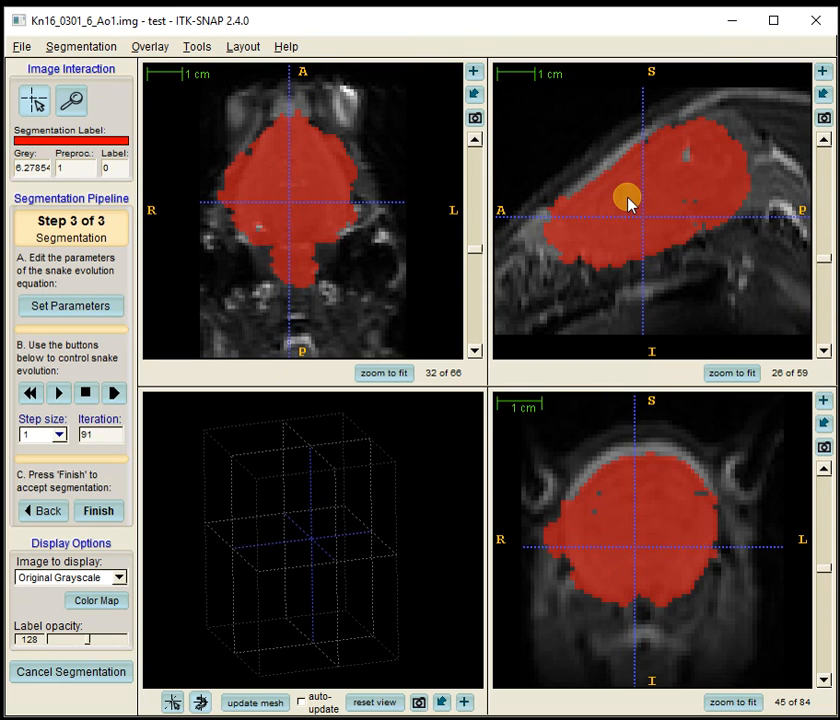
pyautogui.scroll(-1, 628, 203)
pyautogui.scroll(2, 628, 203)
pyautogui.scroll(-2, 628, 203)
pyautogui.scroll(2, 628, 203)
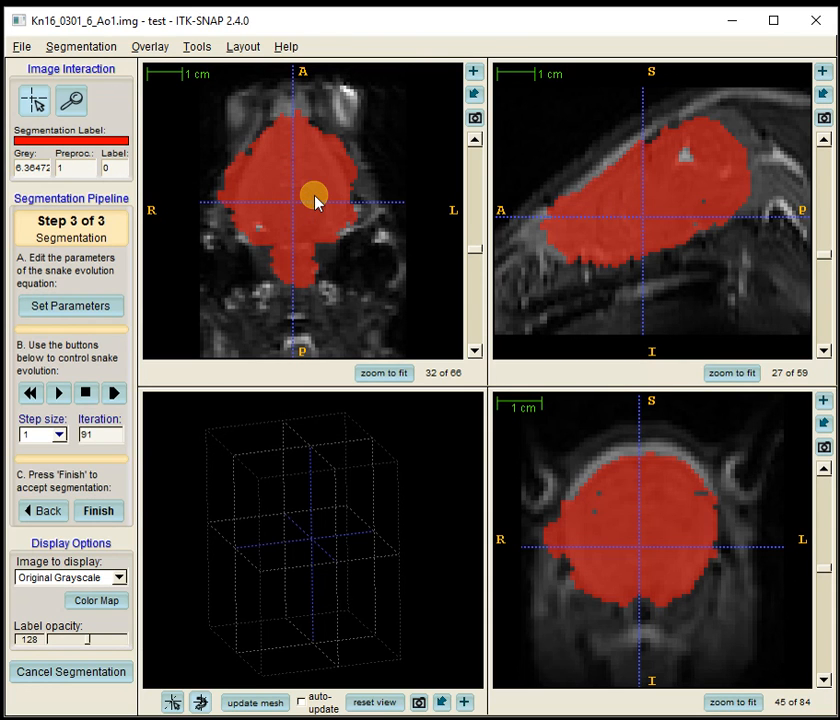
# Compare the segmentation boundary with the brain edge on the axial slices around slice 32.
pyautogui.scroll(-3, 318, 200)
pyautogui.scroll(4, 315, 200)
pyautogui.scroll(3, 315, 200)
pyautogui.scroll(-3, 315, 200)
pyautogui.scroll(-2, 315, 200)
pyautogui.scroll(6, 315, 200)
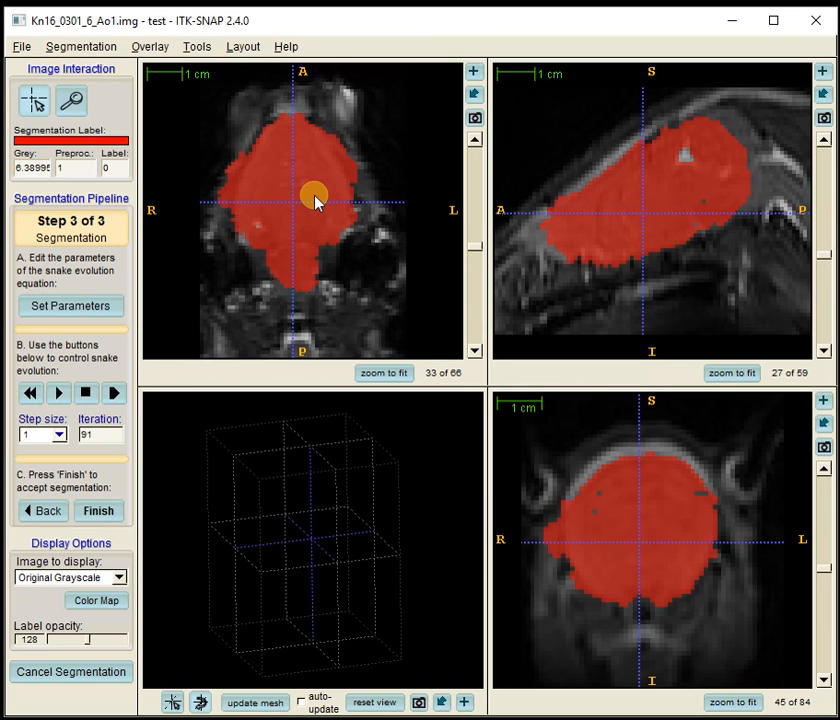
# Examine the axial slices from 29 to 37 for places where the segmentation leaks beyond the brain edge.
pyautogui.scroll(-2, 315, 200)
pyautogui.scroll(-1, 285, 195)
pyautogui.scroll(1, 285, 195)
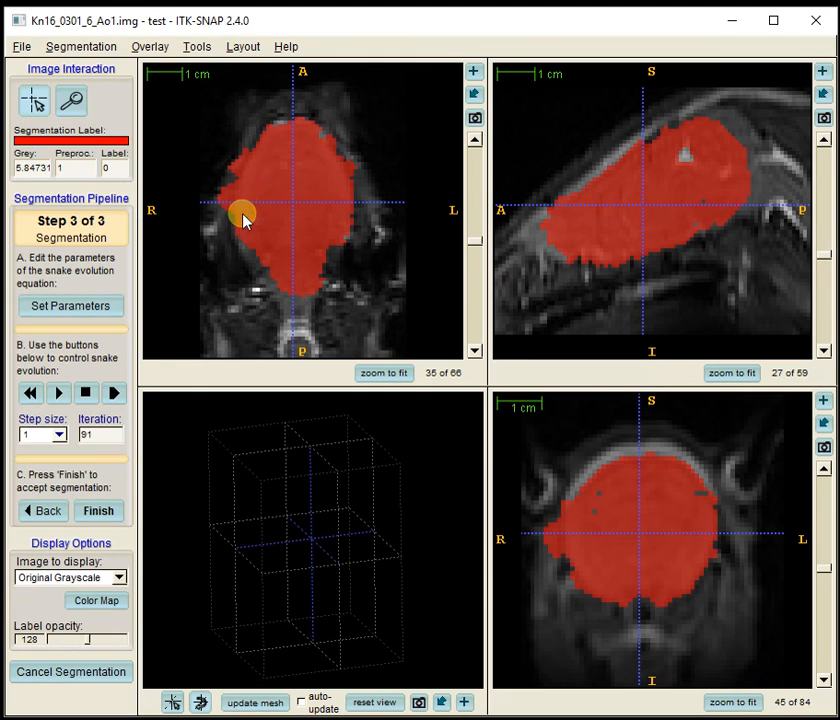
pyautogui.scroll(-6, 302, 219)
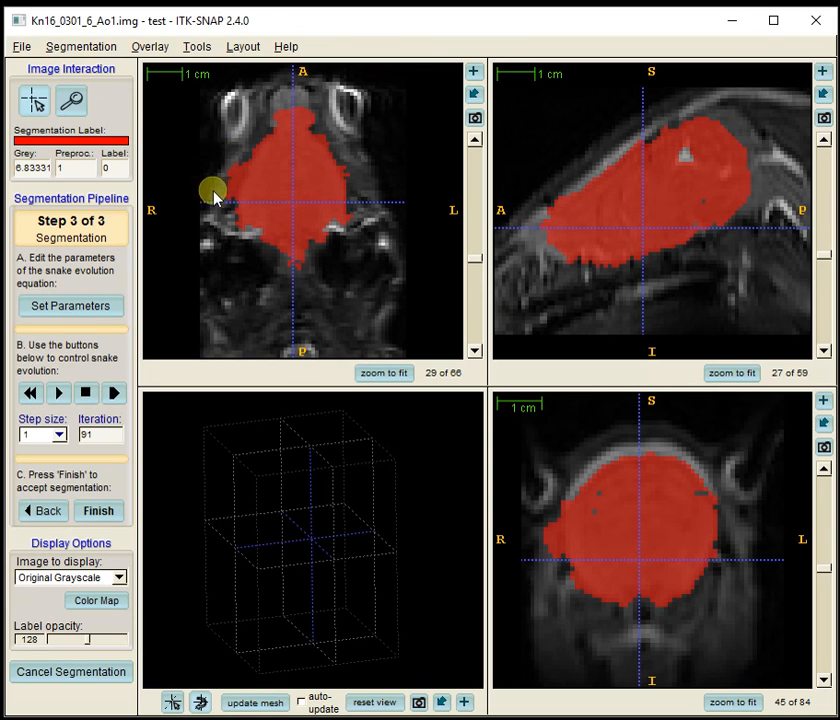
pyautogui.scroll(8, 290, 178)
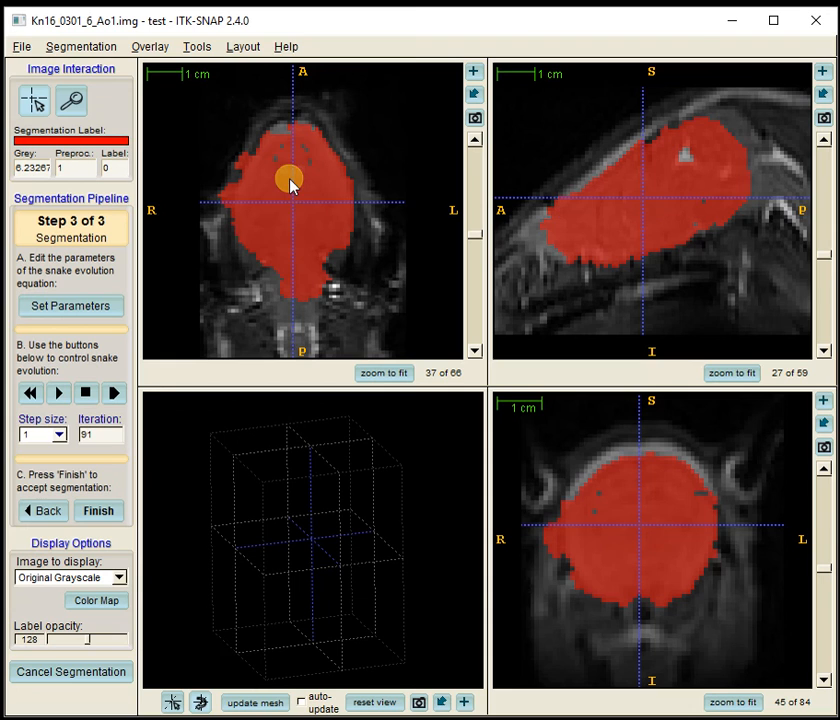
# Reset the snake evolution to its initial bubbles and set the balloon force to 1.5 and the curvature force to 0.36.
pyautogui.click(31, 395)
pyautogui.click(79, 308)
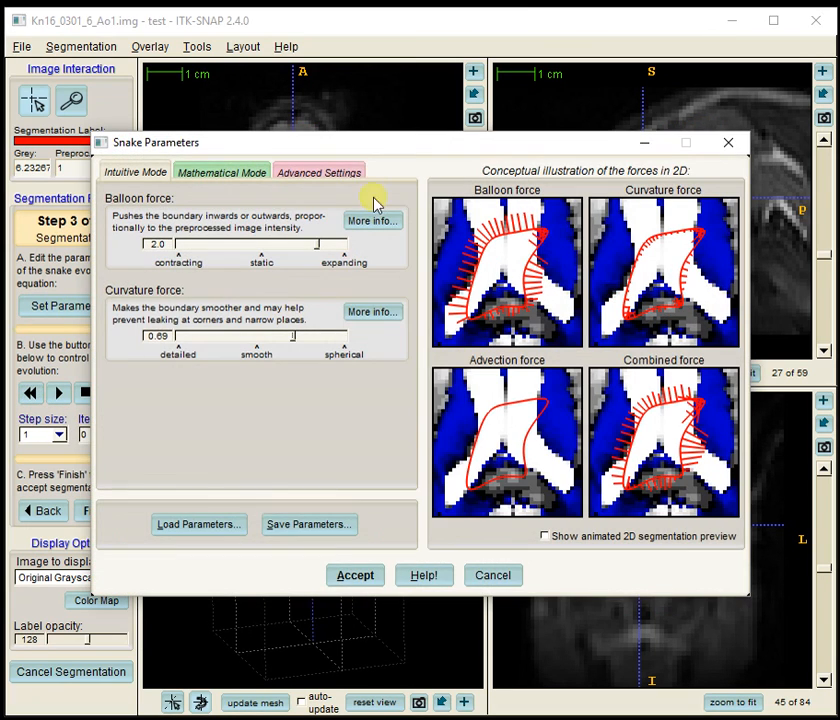
pyautogui.moveTo(371, 150); pyautogui.dragTo(441, 272)
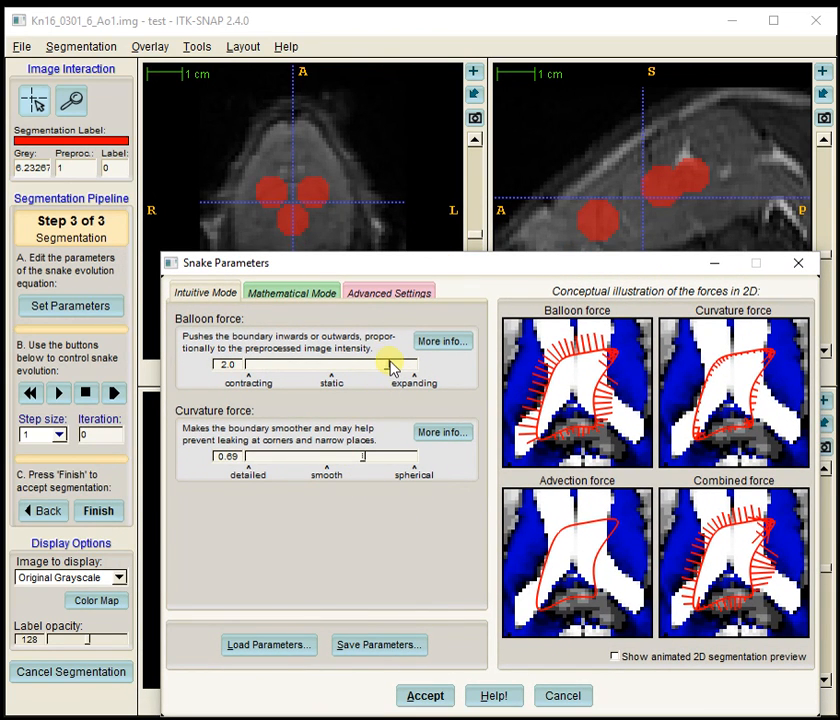
pyautogui.moveTo(387, 366); pyautogui.dragTo(374, 367)
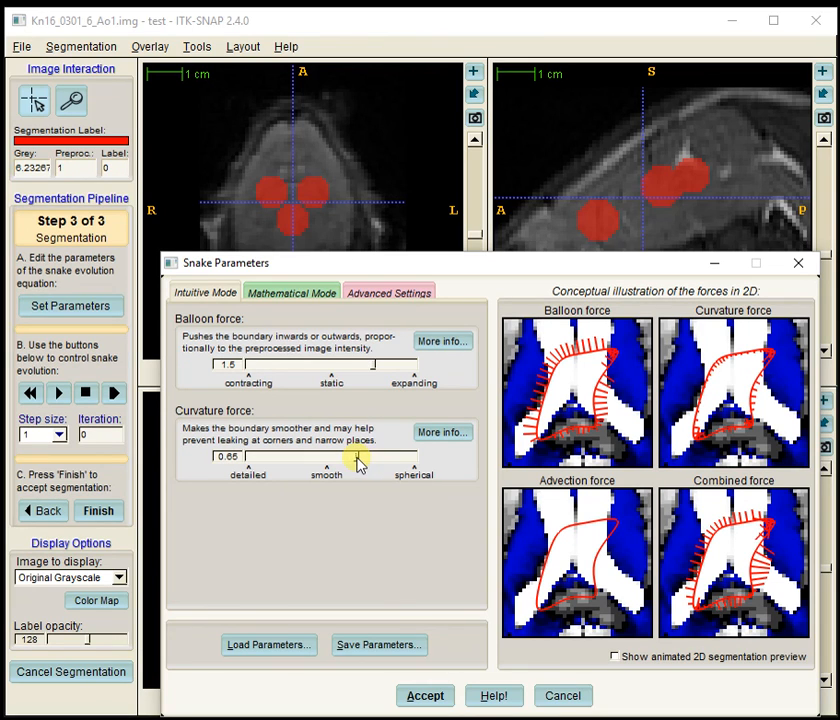
pyautogui.moveTo(355, 458); pyautogui.dragTo(311, 464)
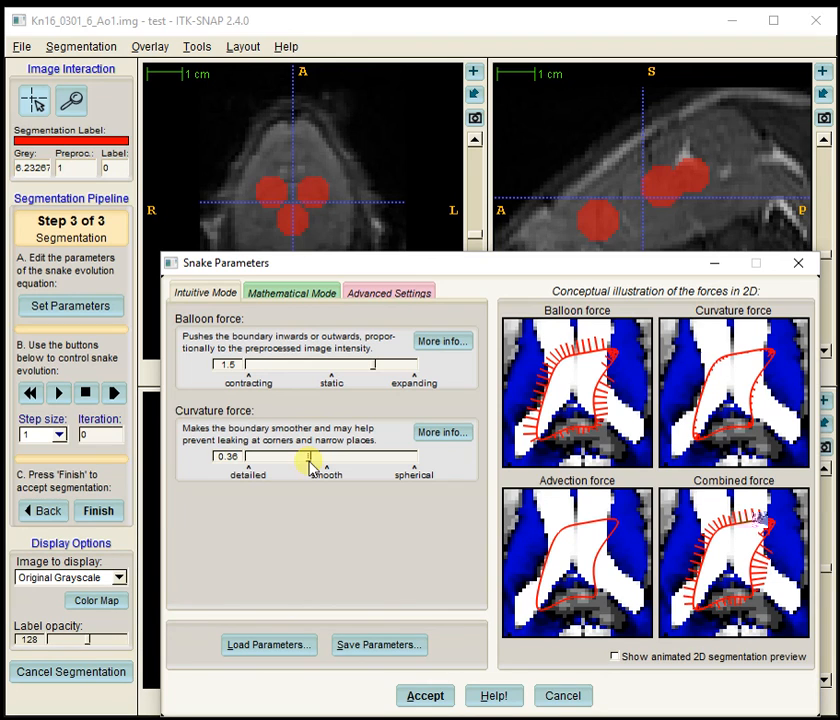